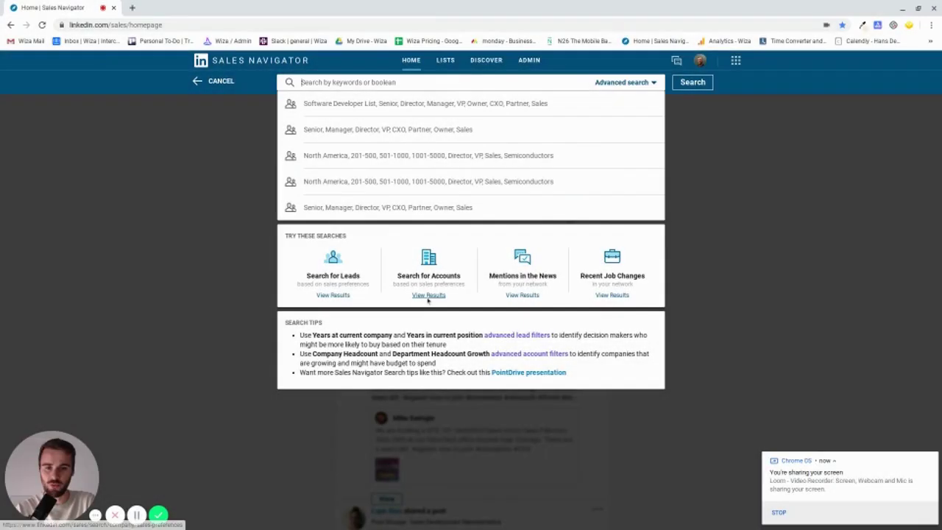
- Start an account search filtered to companies using the technologies PHP, Wix and Shopify
click(254, 307)
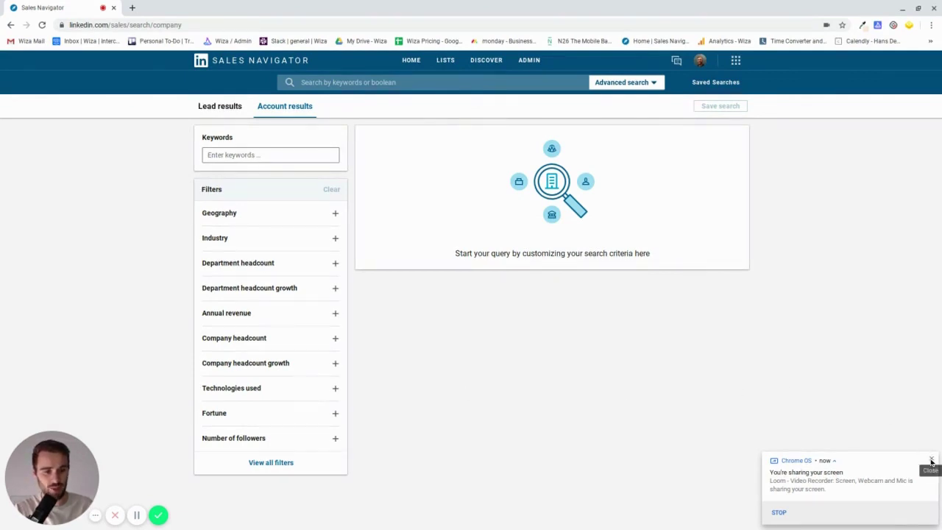
click(930, 462)
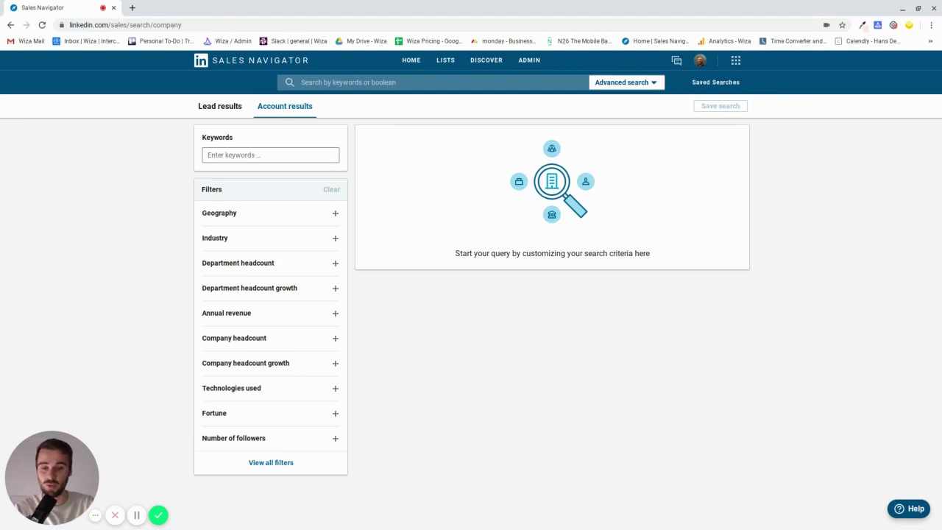
click(242, 388)
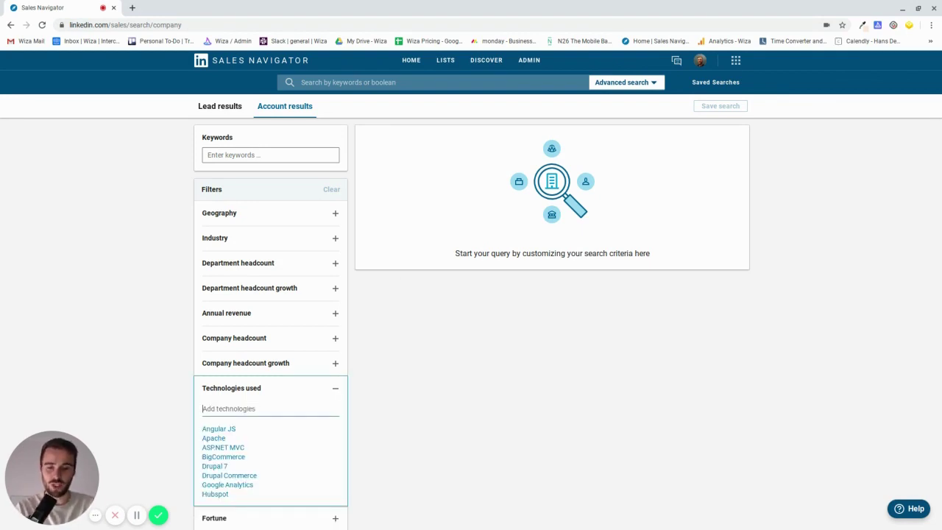
text(php)
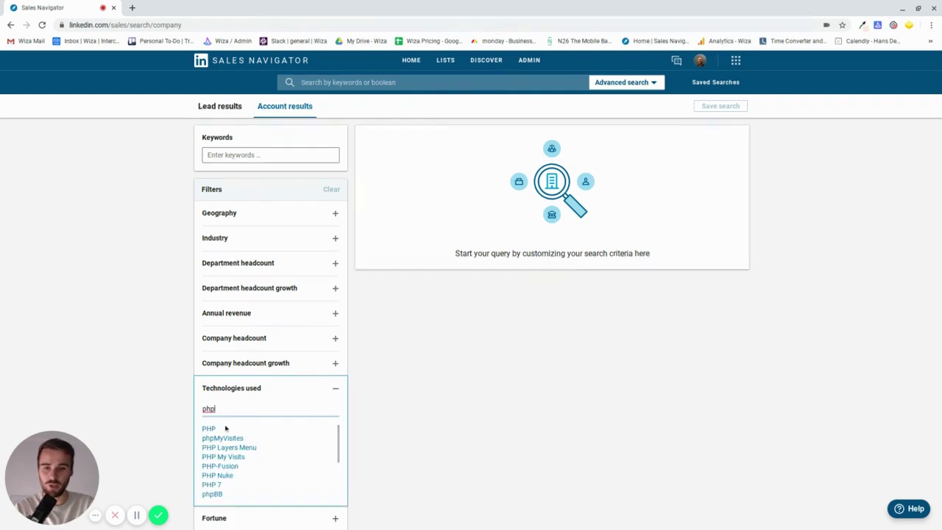
click(221, 428)
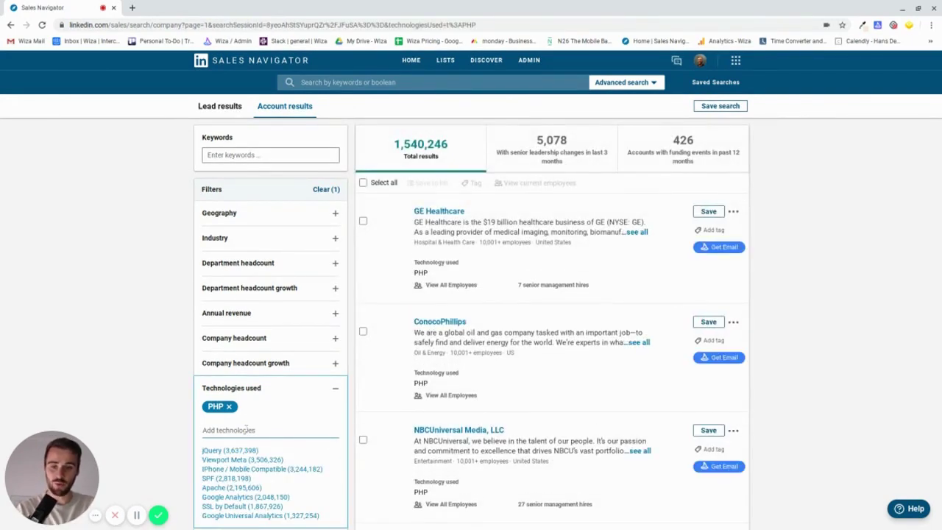
text(wix)
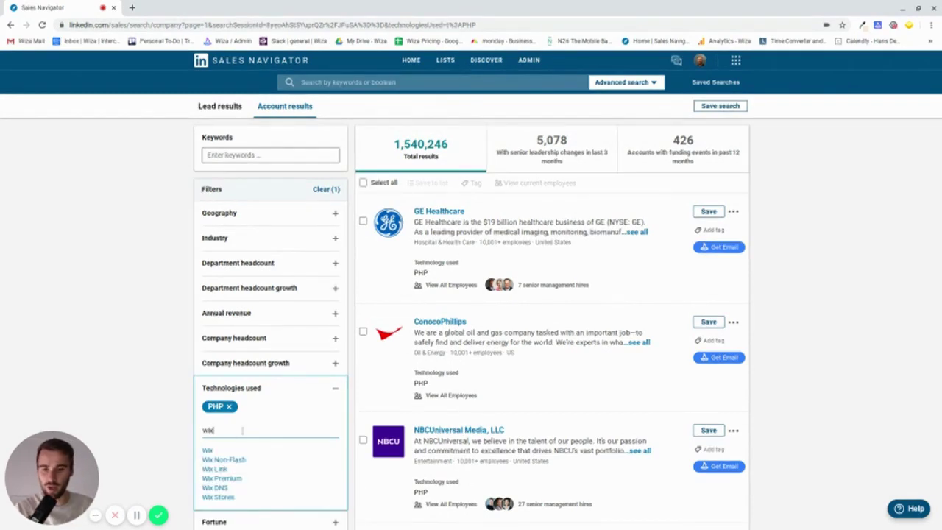
click(210, 450)
text(shop)
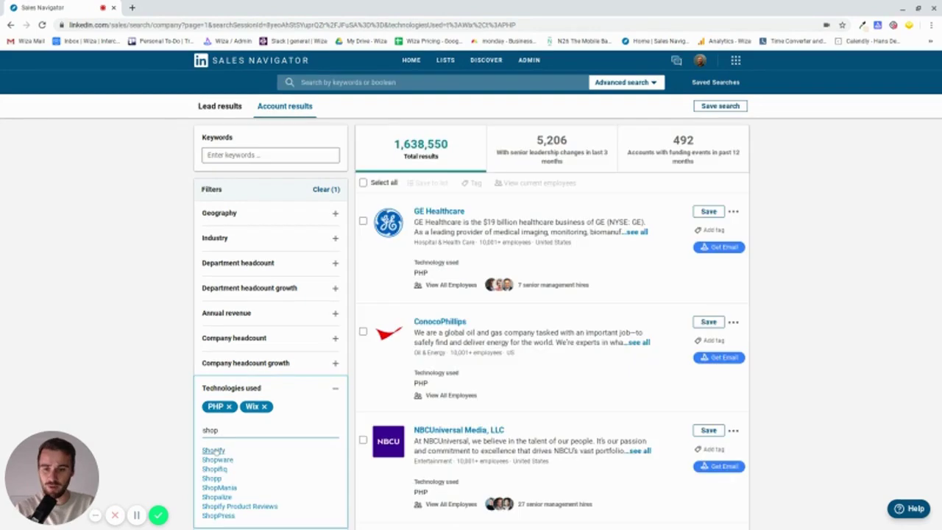
click(213, 450)
click(190, 452)
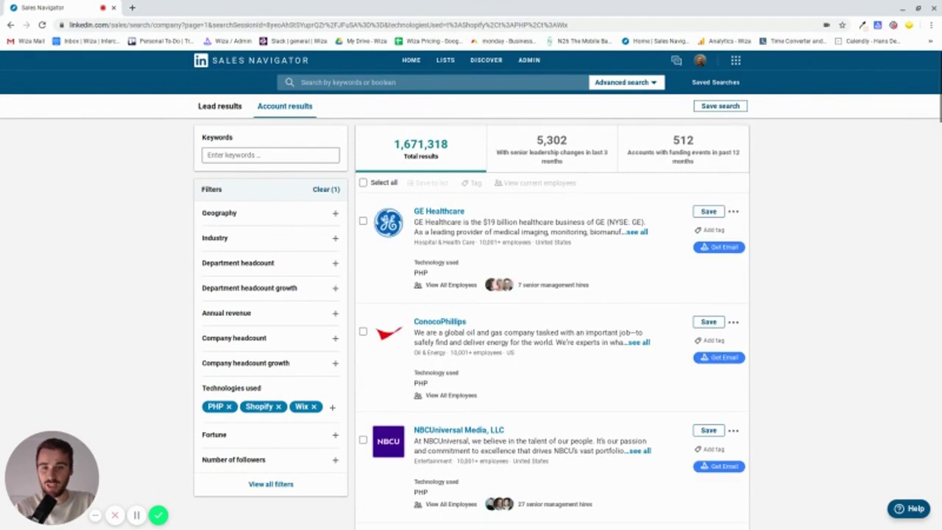
- Narrow the account search to company headcounts of 11-50 and 51-200
click(234, 338)
click(213, 309)
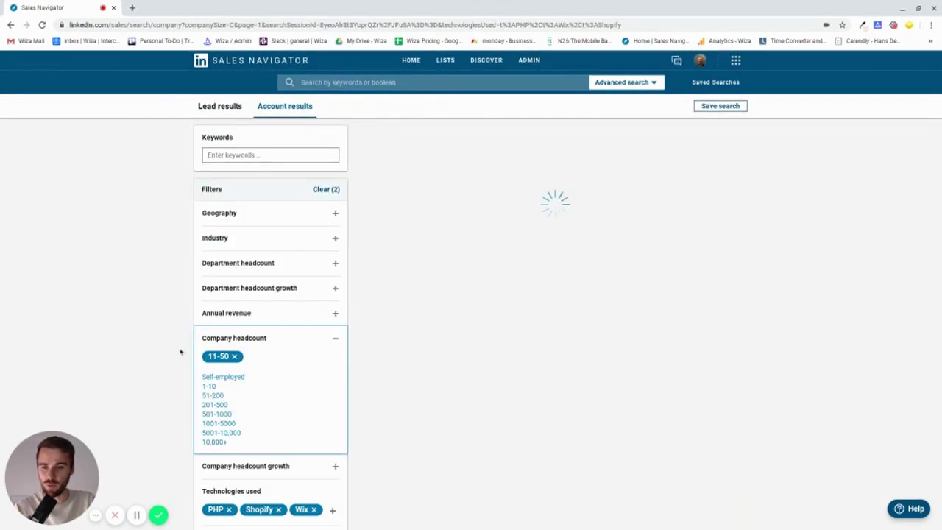
click(212, 396)
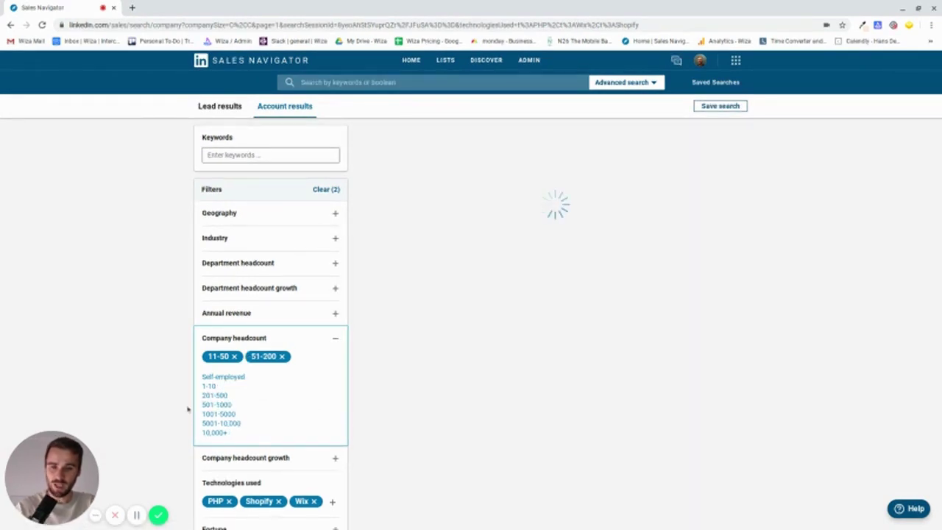
click(188, 408)
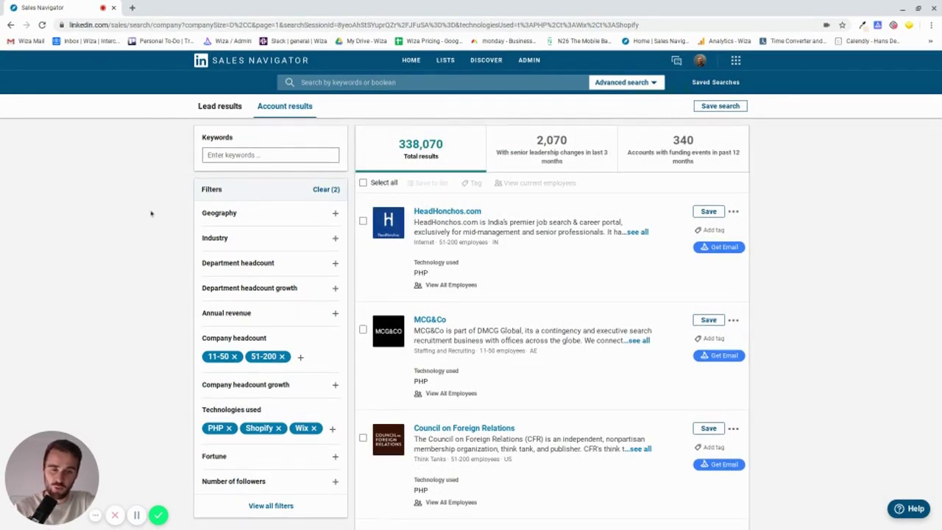
- Save all accounts on the first results page to a new account list named "Web Design Accounts #1"
scroll(151, 213, down, 10)
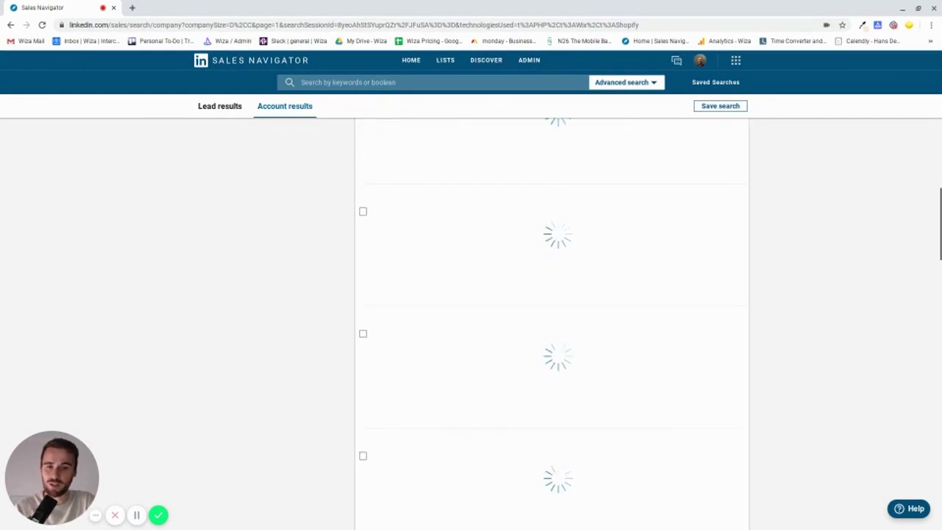
scroll(471, 323, up, 10)
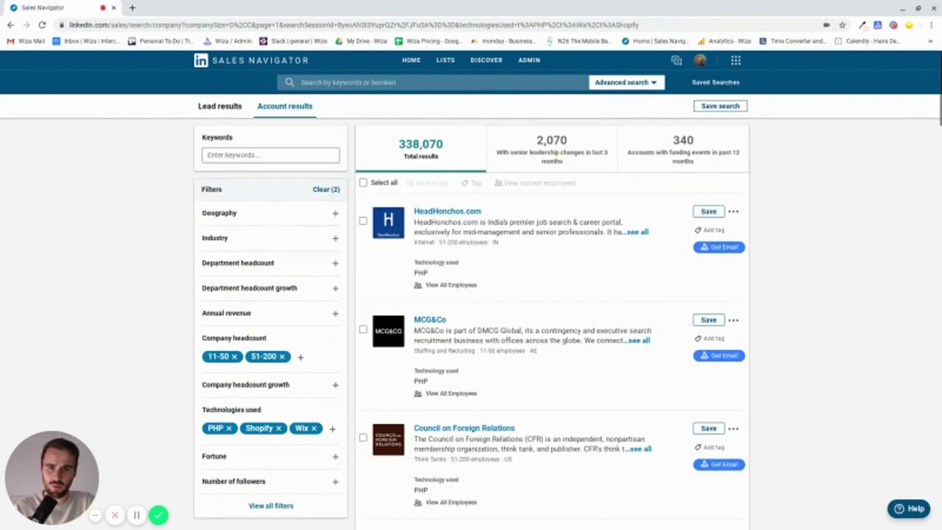
click(364, 183)
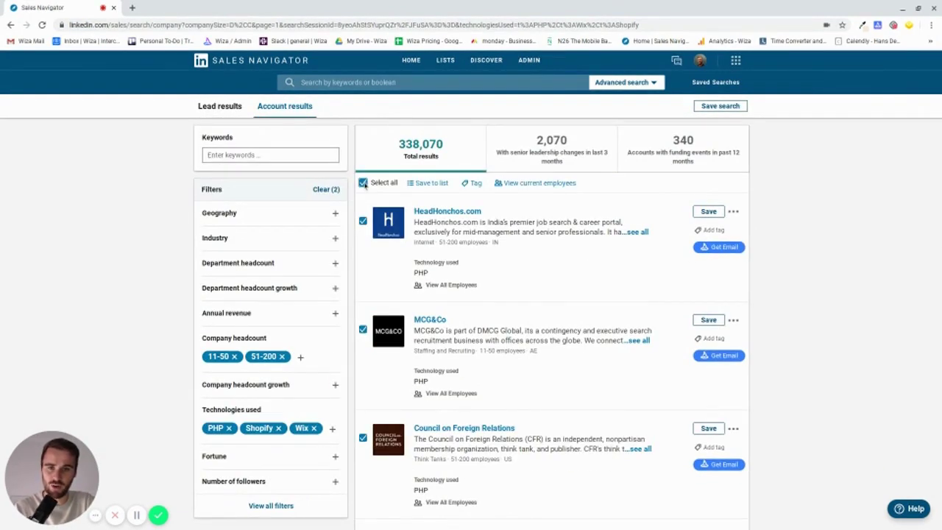
click(418, 185)
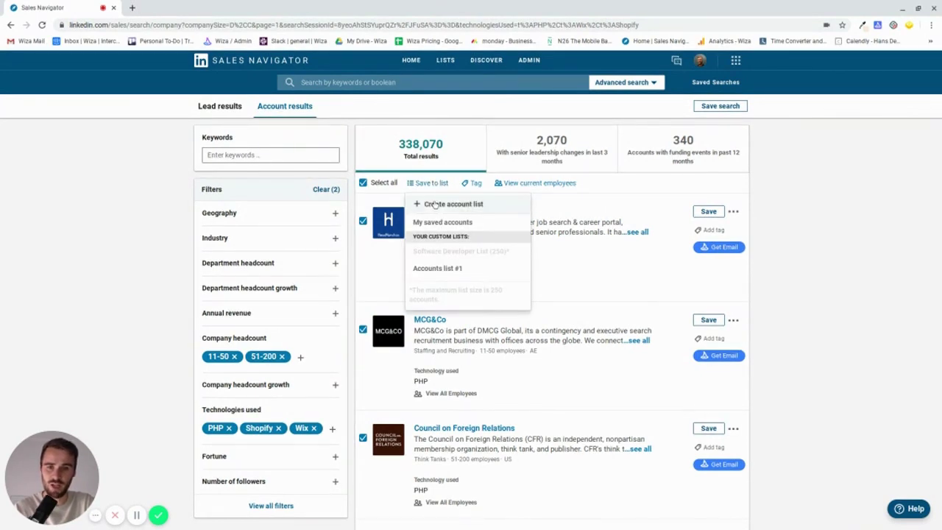
click(434, 204)
click(429, 251)
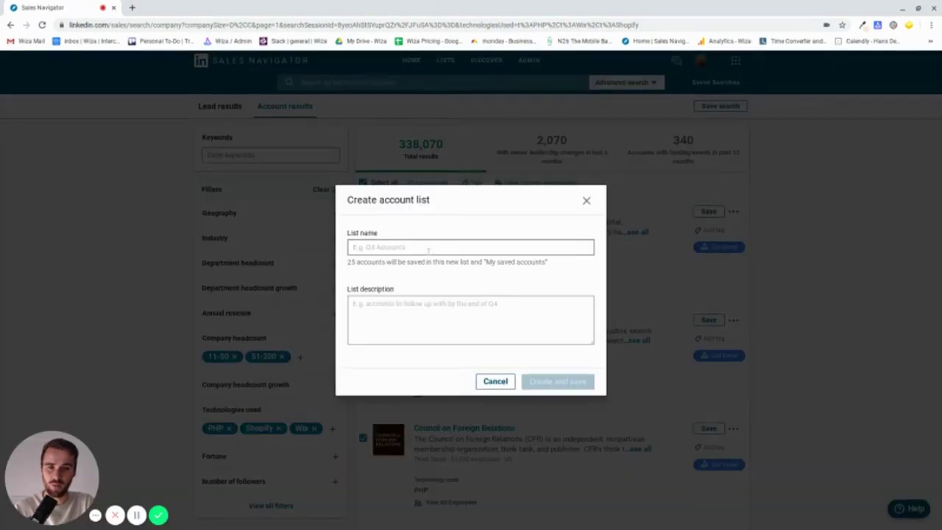
text(Wi)
text(b Des)
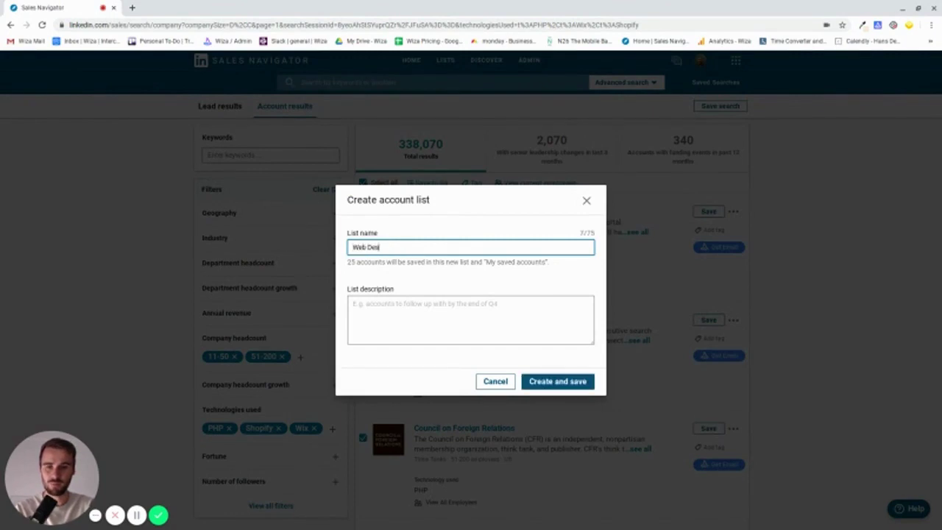
text(ign Accounts #1)
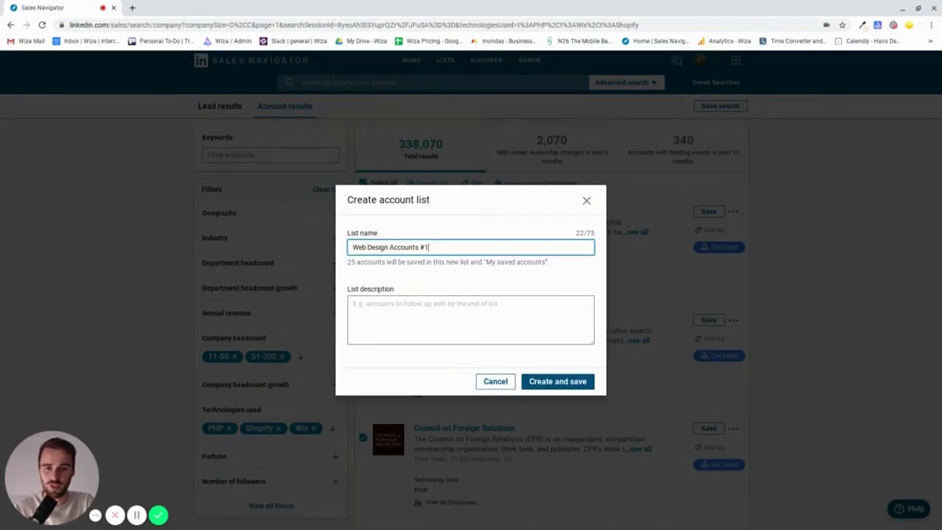
click(546, 381)
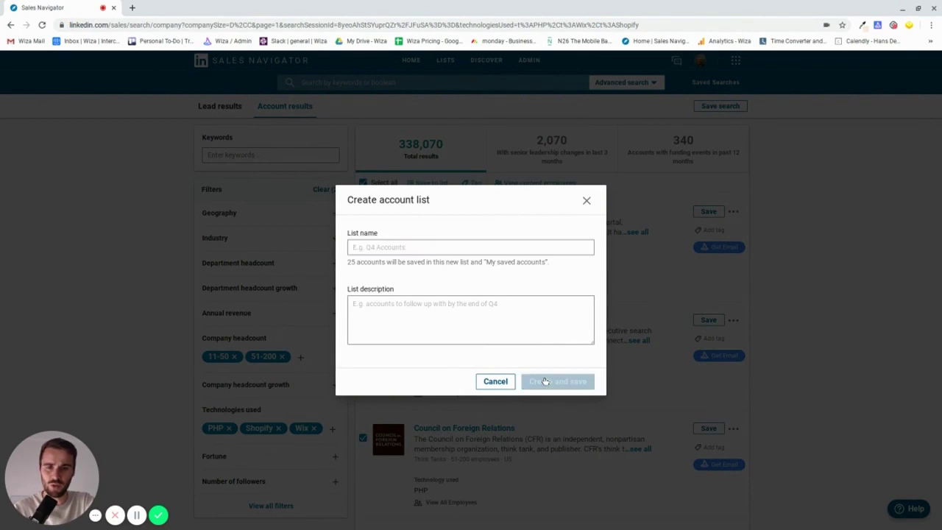
- Add all accounts on the second results page to the existing "Web Design Accounts #1" list
scroll(361, 339, down, 10)
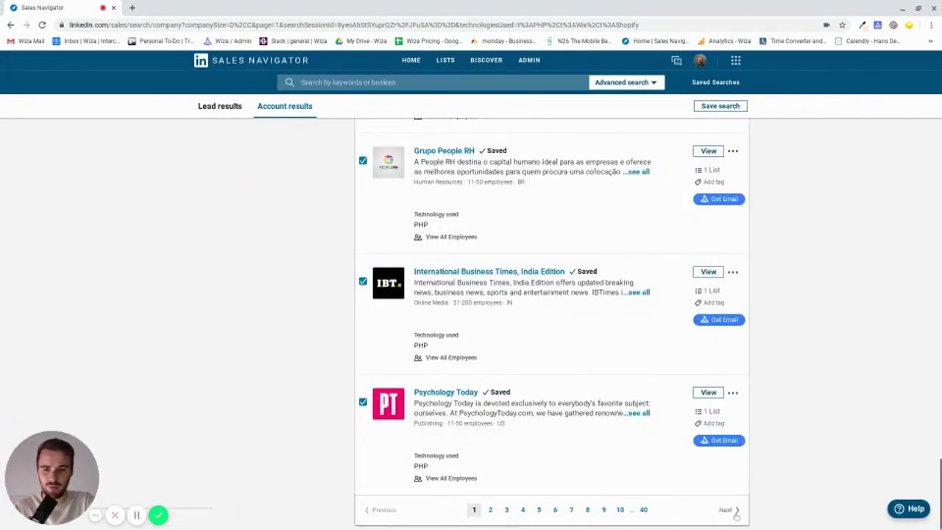
click(734, 511)
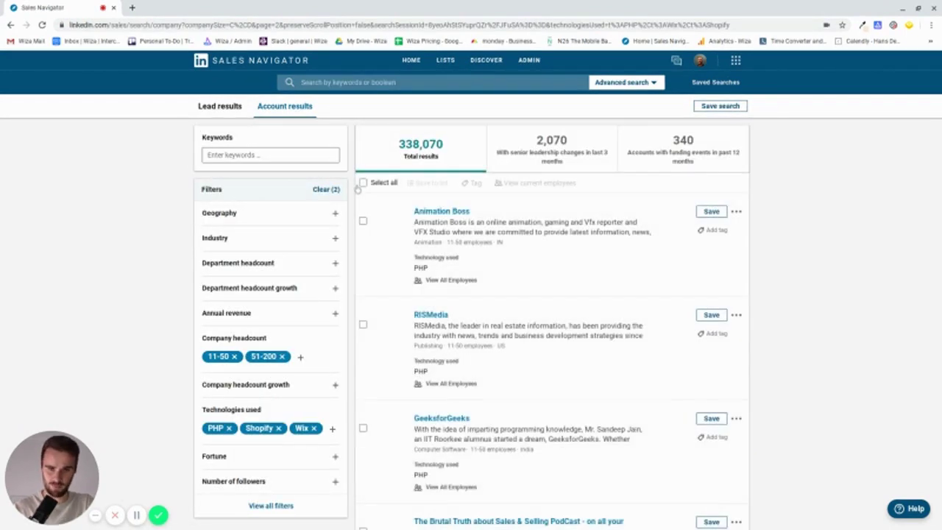
click(362, 183)
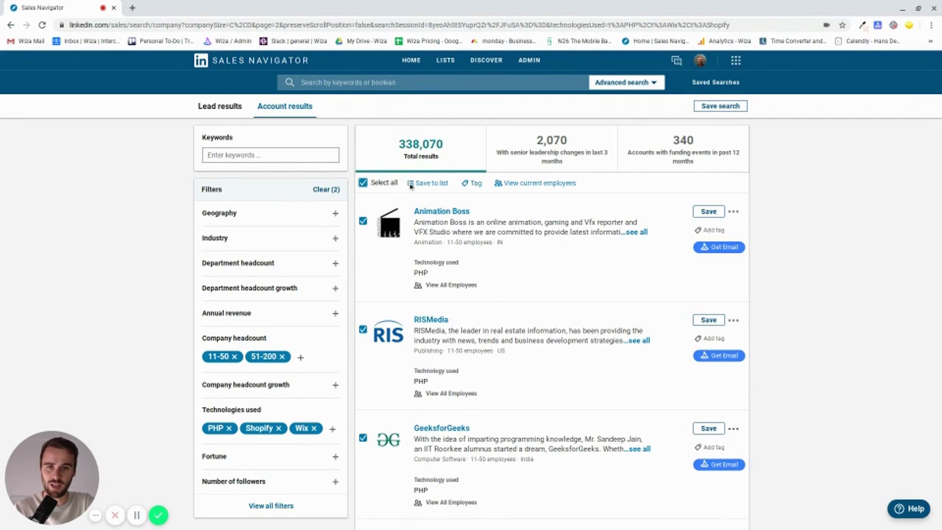
click(423, 183)
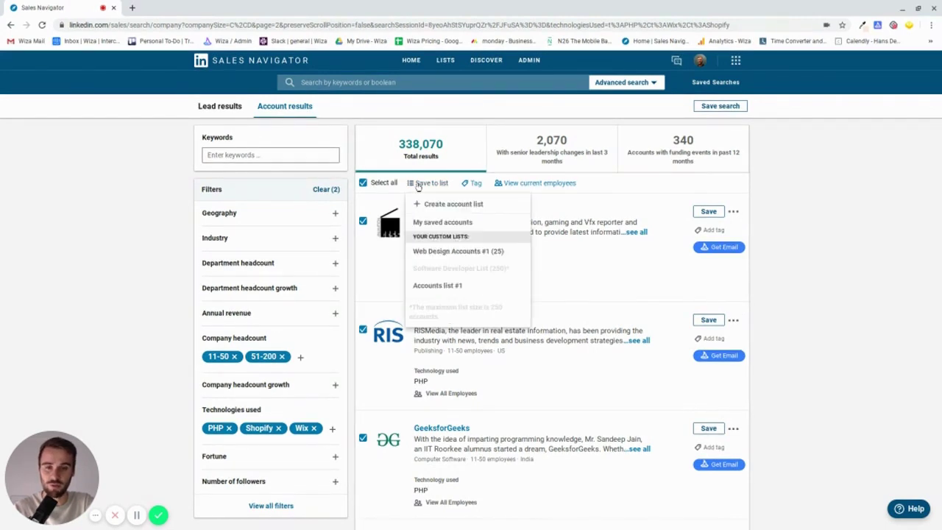
click(439, 251)
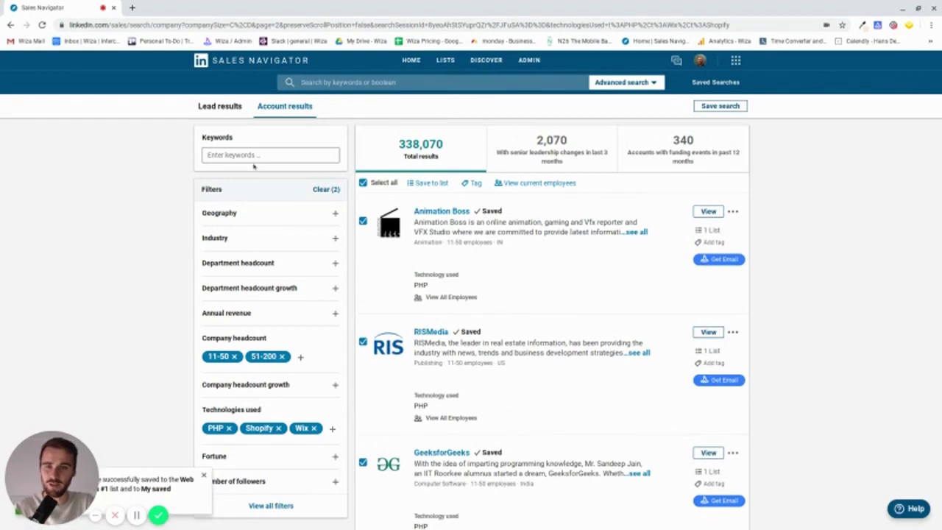
- Start a lead search restricted to the custom account list "Web Design Accounts #1"
click(372, 82)
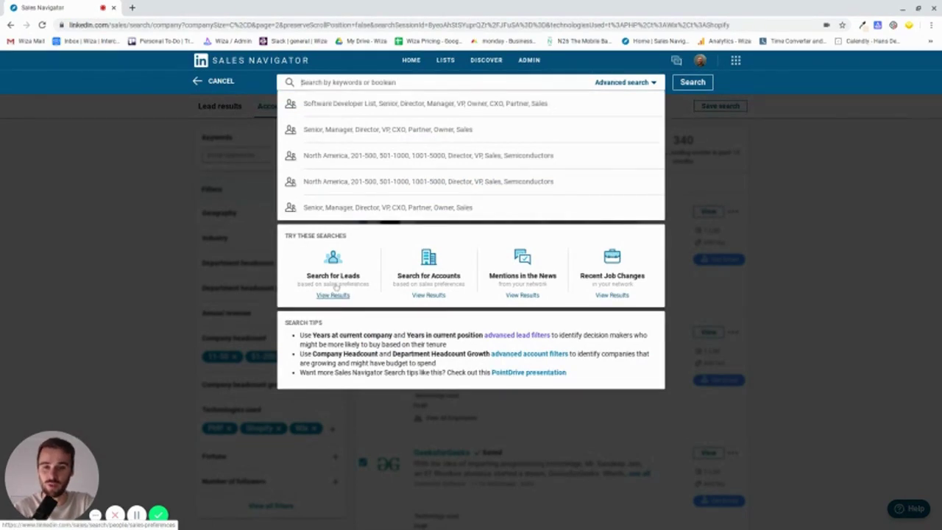
click(335, 290)
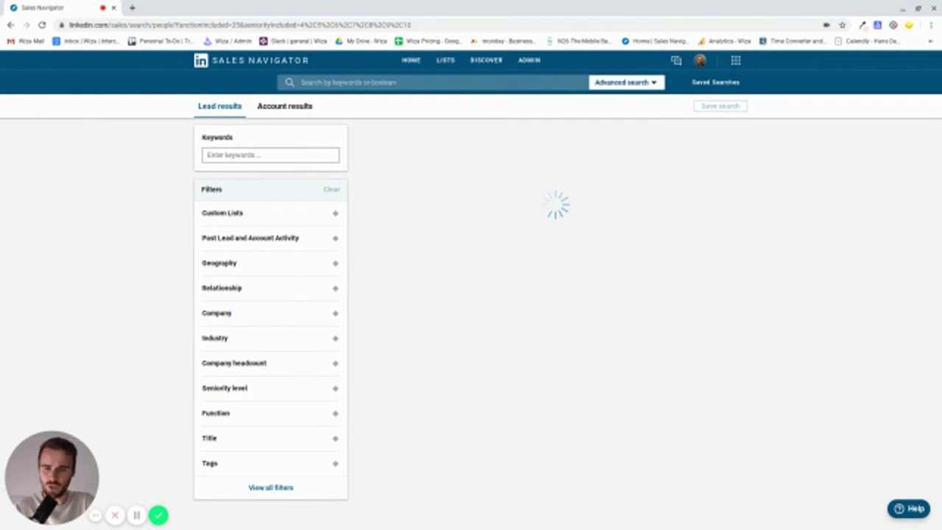
click(246, 213)
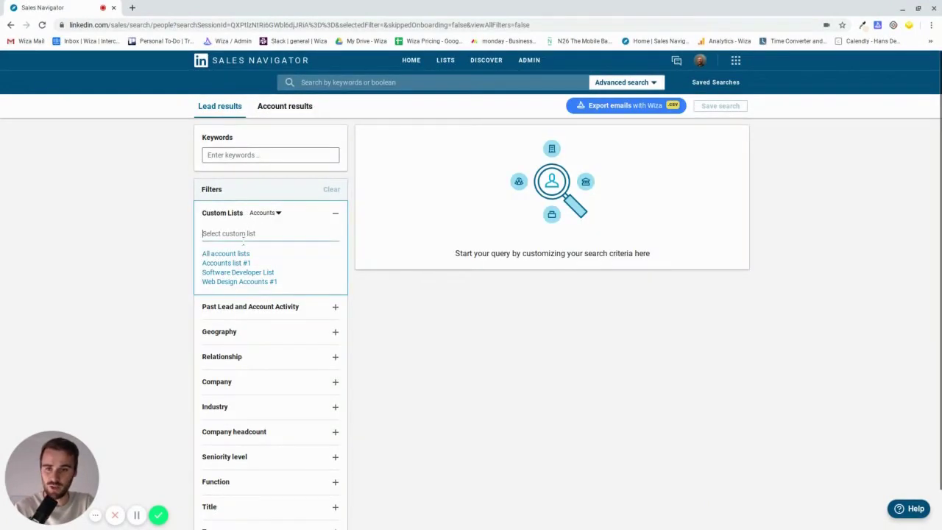
click(239, 282)
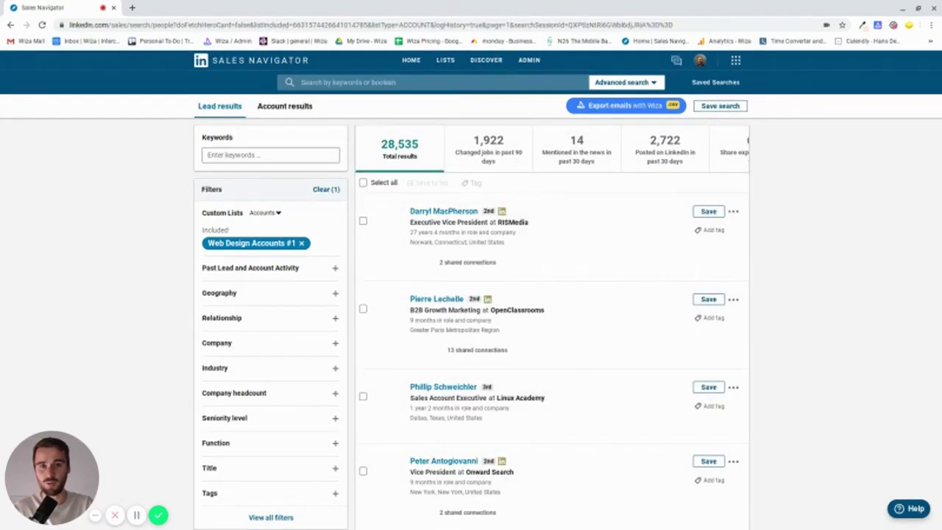
- Filter the leads by the current titles Chief Technology Officer, Product Manager and Senior Software Engineer
scroll(183, 387, down, 1)
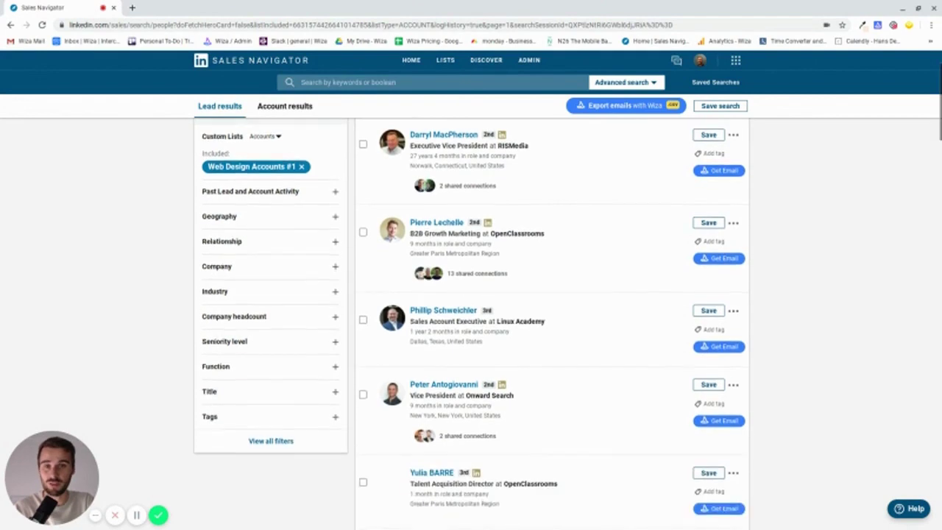
click(211, 374)
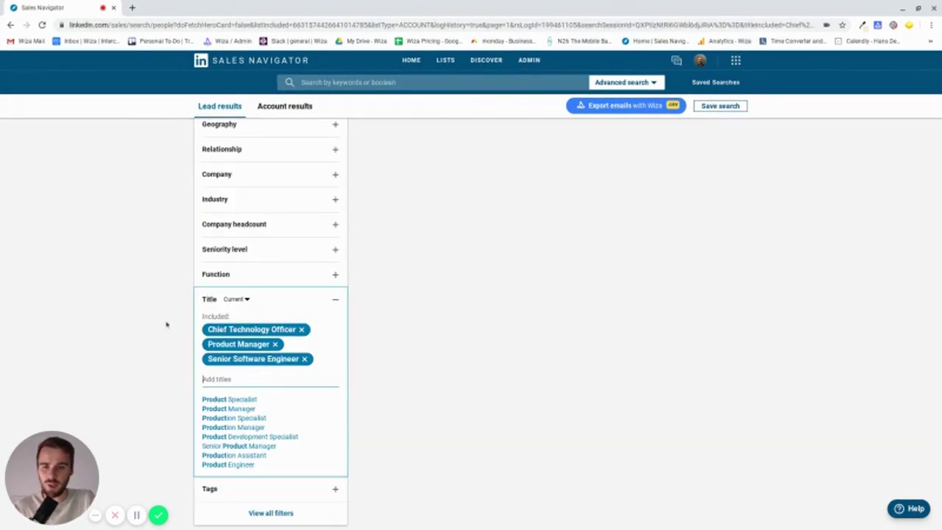
click(178, 358)
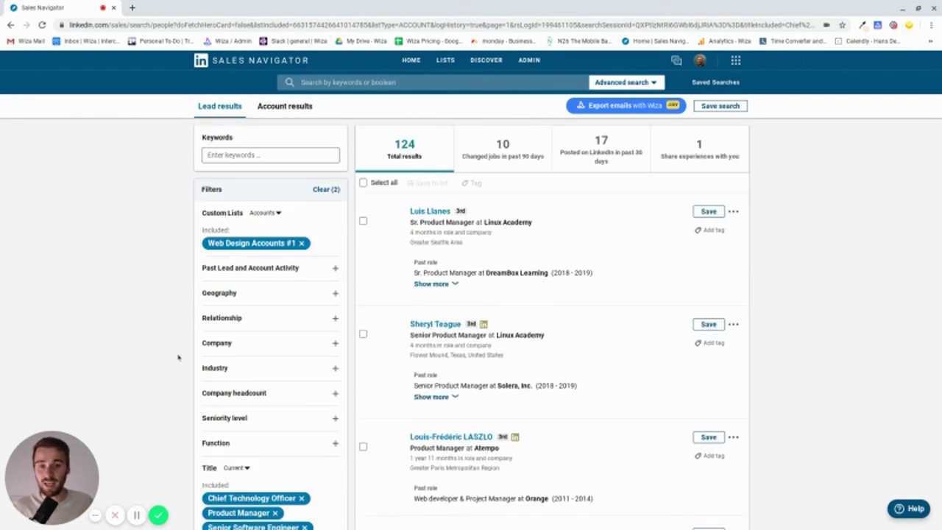
scroll(178, 364, down, 1)
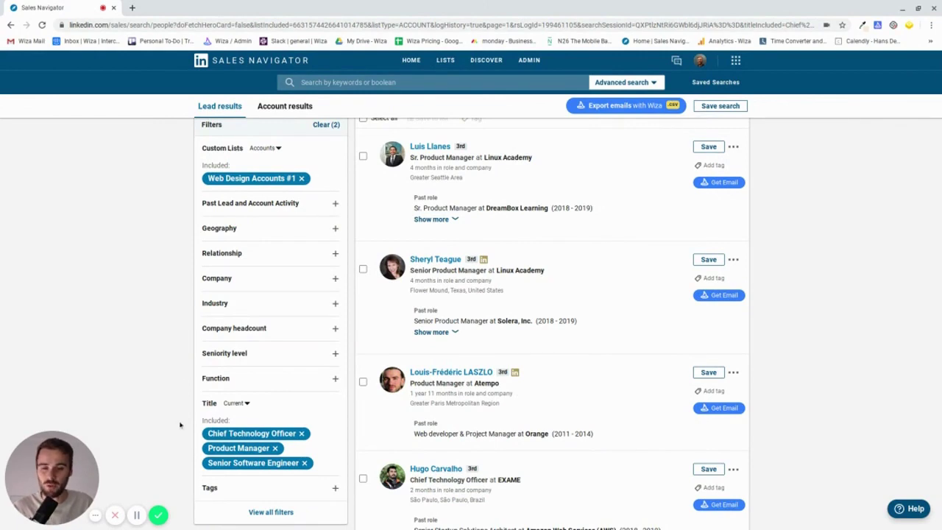
scroll(180, 424, down, 1)
scroll(180, 423, up, 3)
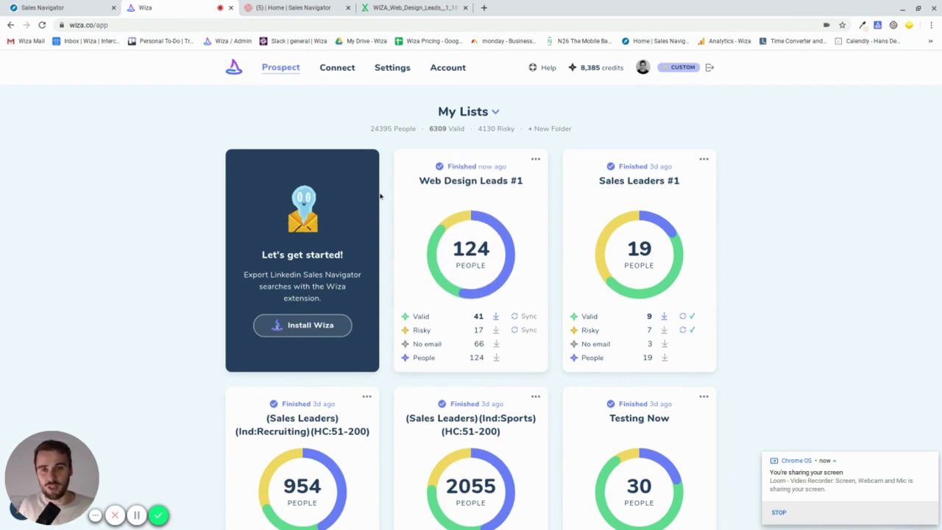
- Switch to the exported WIZA_Web_Design_Leads__1_18704.csv spreadsheet and examine its email_status column
click(410, 6)
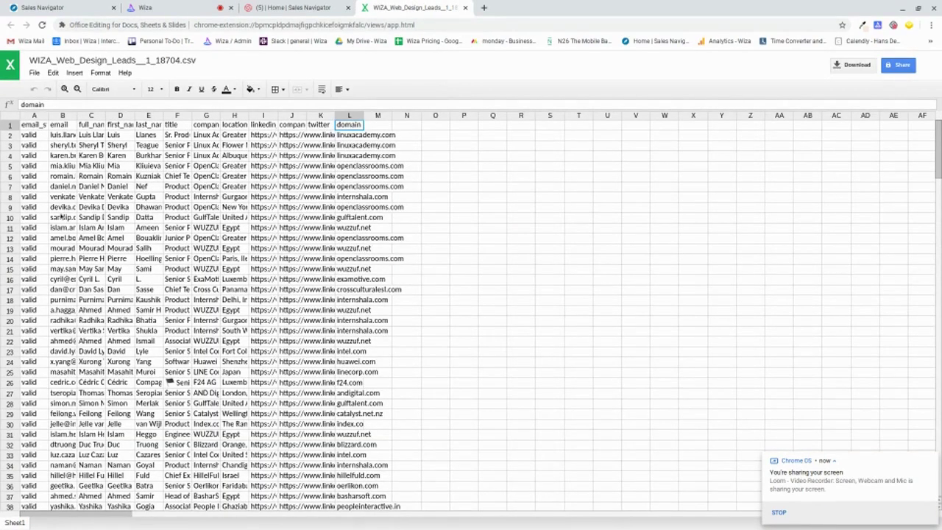
click(43, 127)
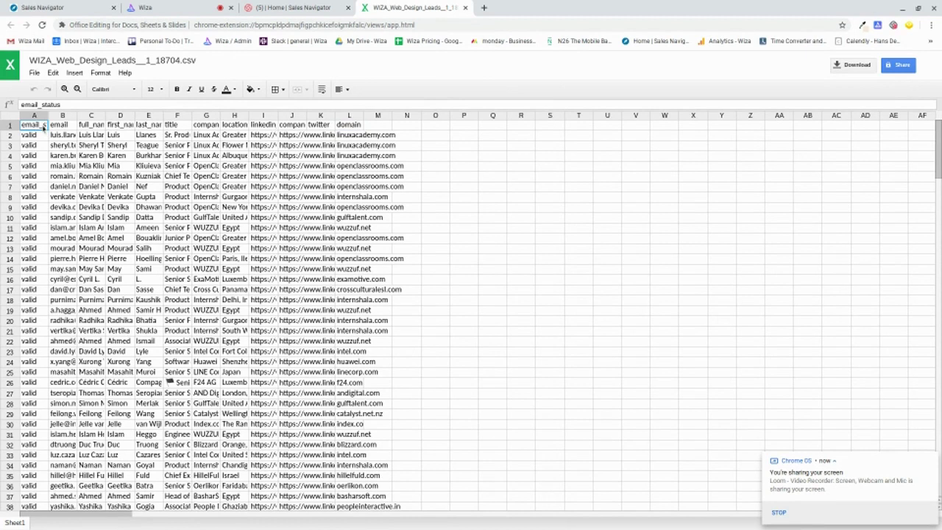
- Go across the header row past the email and name columns and examine the first few leads' job titles in the title column
key(Right)
key(Right)
key(Right)
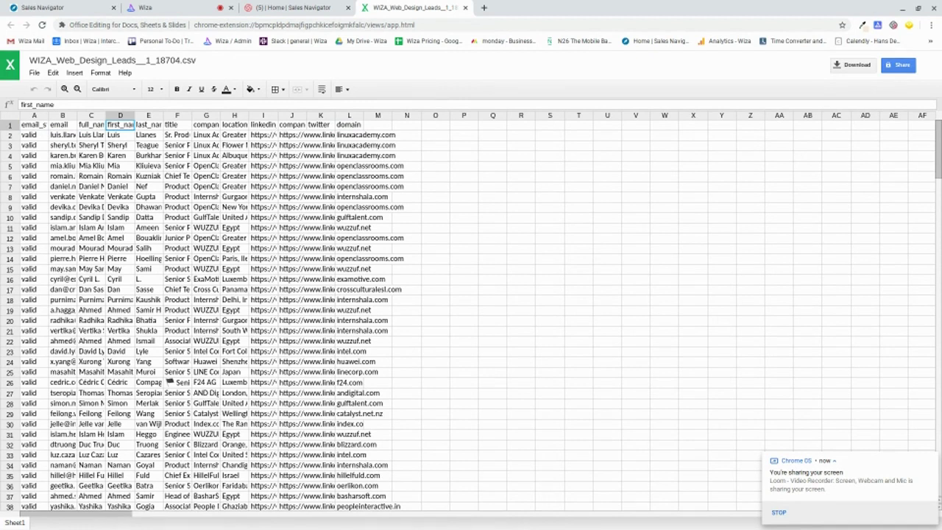
key(Right)
key(Right)
key(Right)
key(Left)
key(Down)
key(Down)
key(Down)
key(Down)
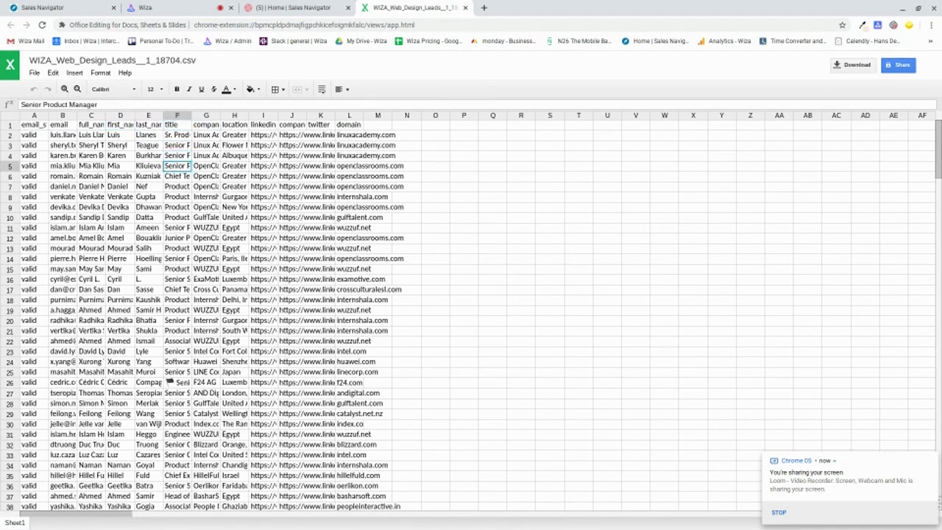
- Examine the company names of the first few leads in the column beside their job titles
key(Up)
key(Up)
key(Up)
key(Up)
key(Right)
key(Down)
key(Down)
key(Down)
key(Down)
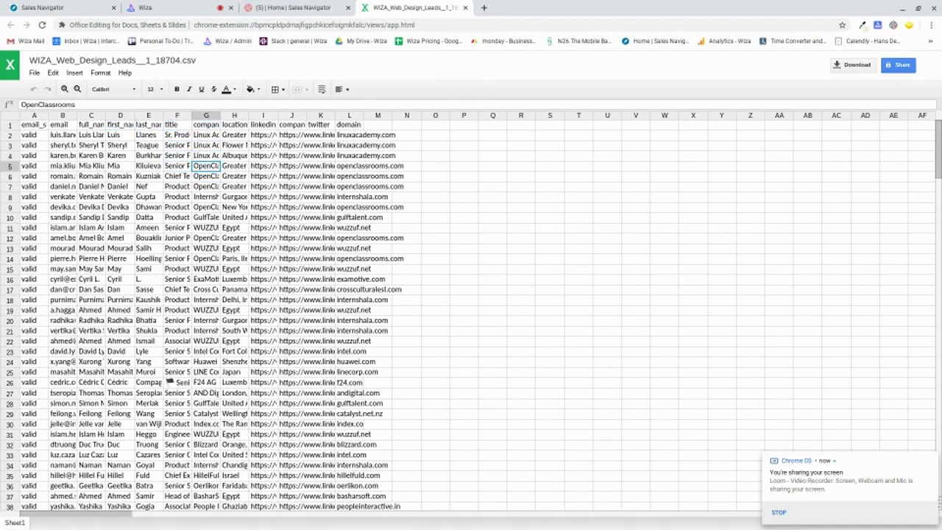
- Return to the header row and review the location, LinkedIn and company_url column headings
key(Up)
key(Up)
key(Up)
key(Up)
key(Right)
key(Right)
key(Right)
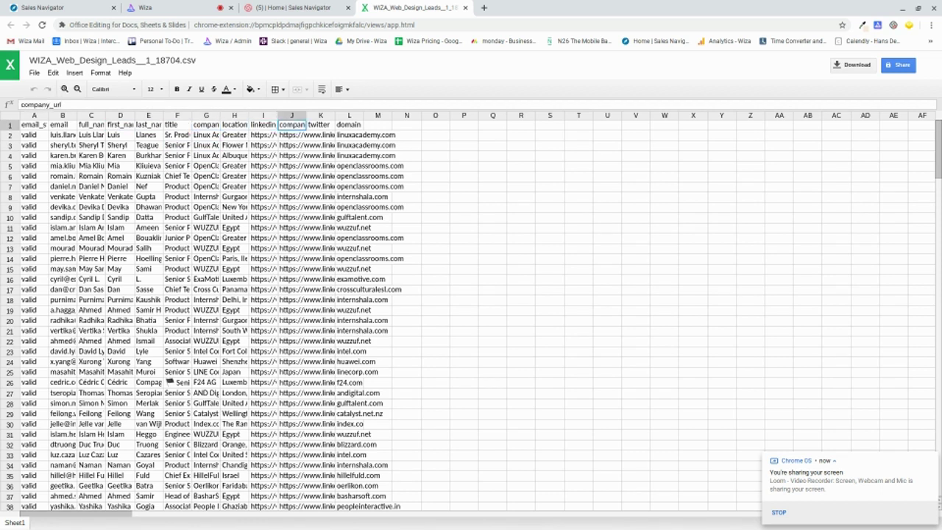
- Examine the first few leads' website domains in the domain column, ending back on its header cell
key(Right)
key(Right)
key(Down)
key(Down)
key(Down)
key(Down)
key(Up)
key(Up)
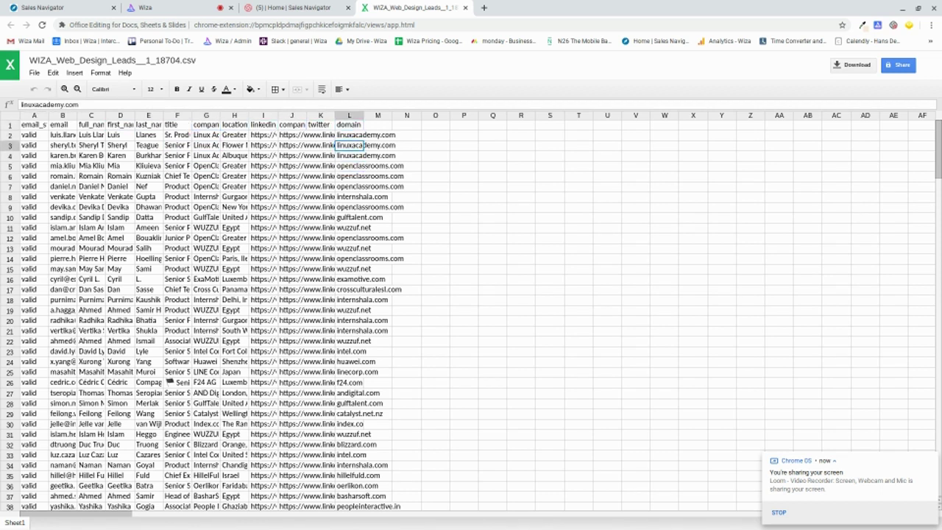
key(Up)
key(Up)
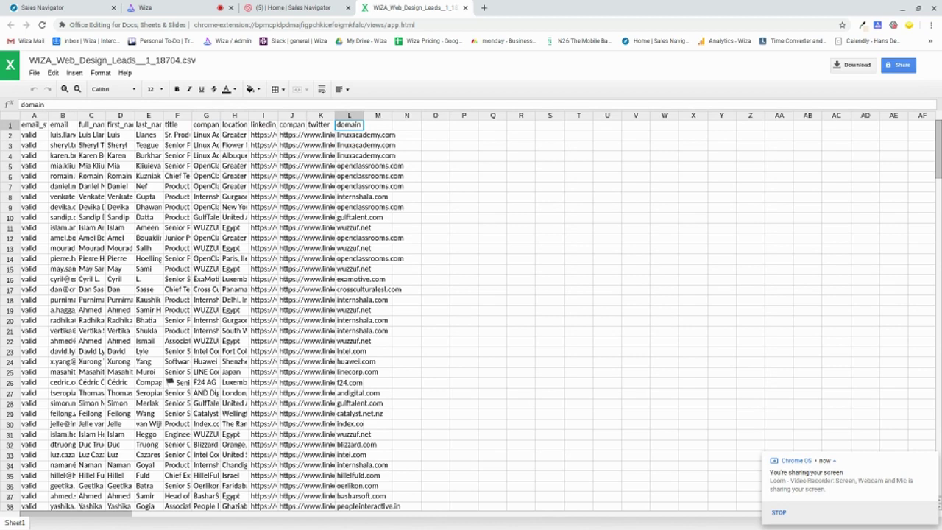